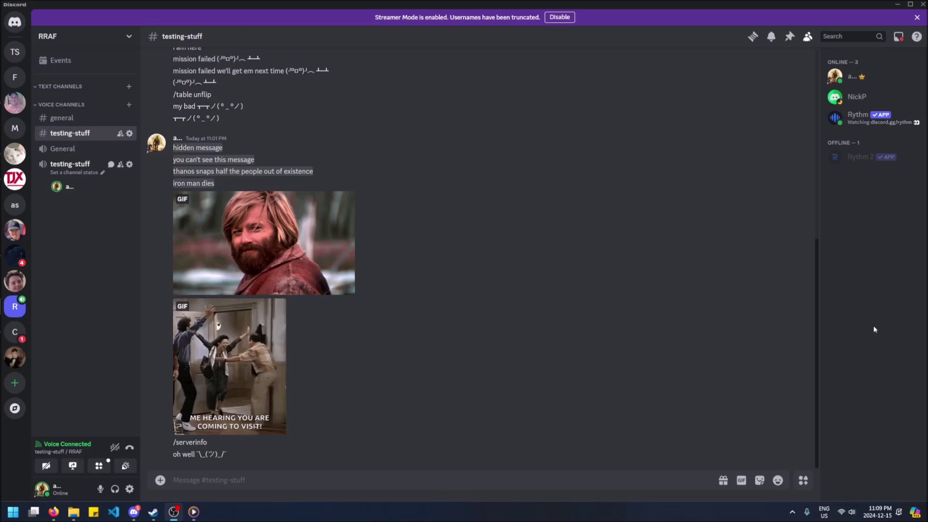
scroll(247, 112, up, 10)
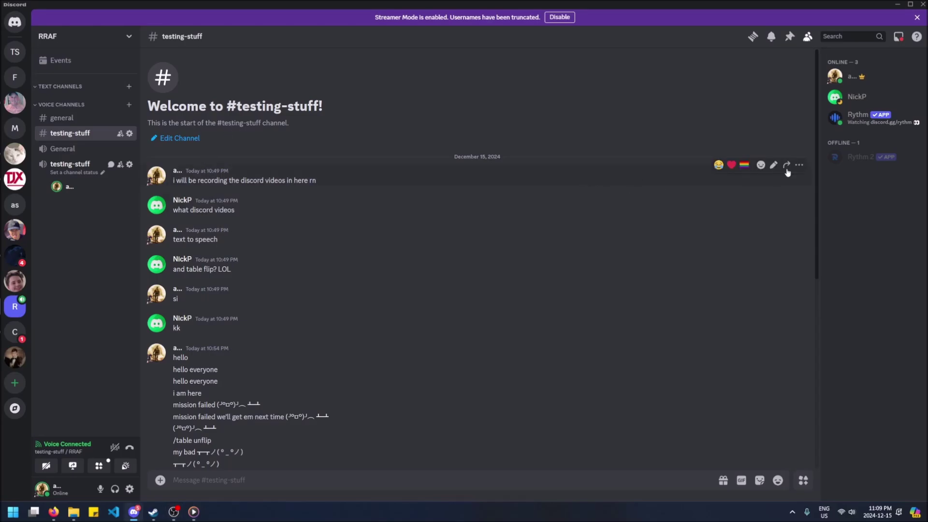
Open the actions menu for the first message in #testing-stuff.
click(798, 168)
scroll(566, 323, down, 10)
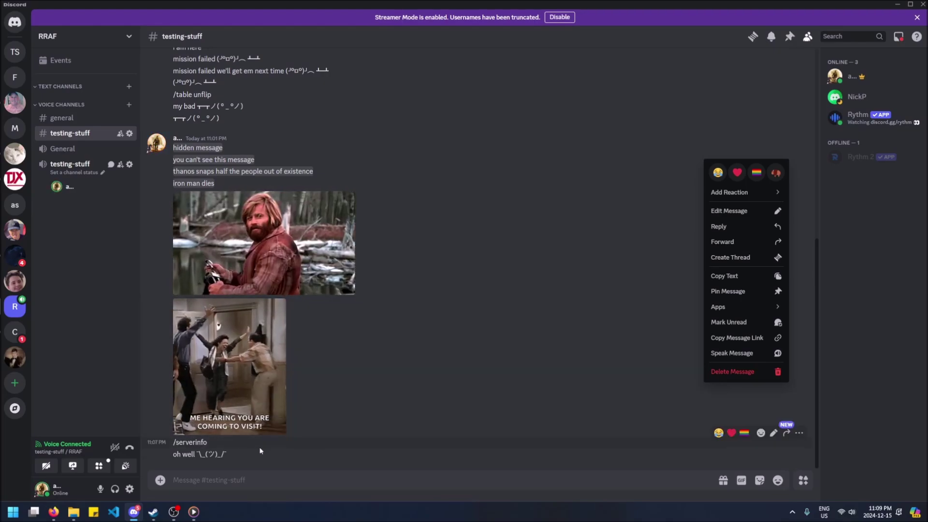
Delete the 'oh well ¯\_(ツ)_/¯' message and confirm the deletion.
click(472, 461)
mouse_move(391, 454)
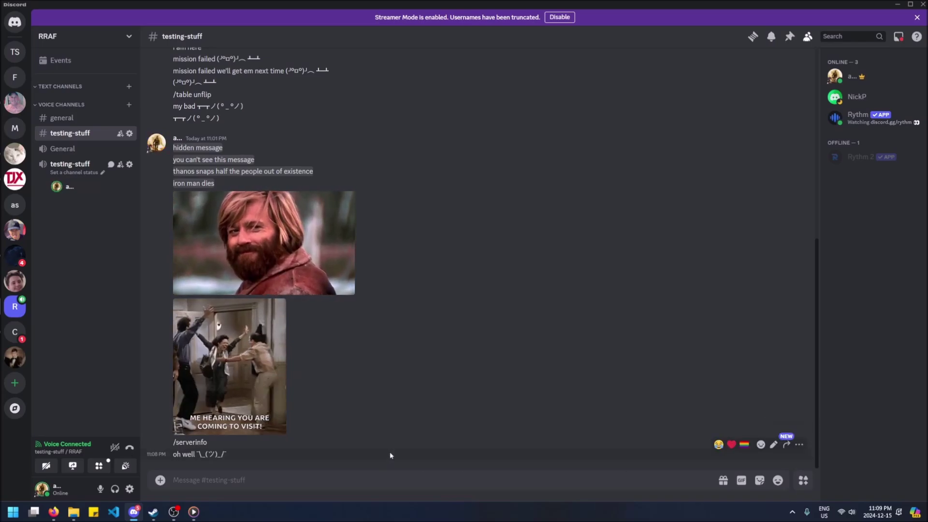
click(799, 443)
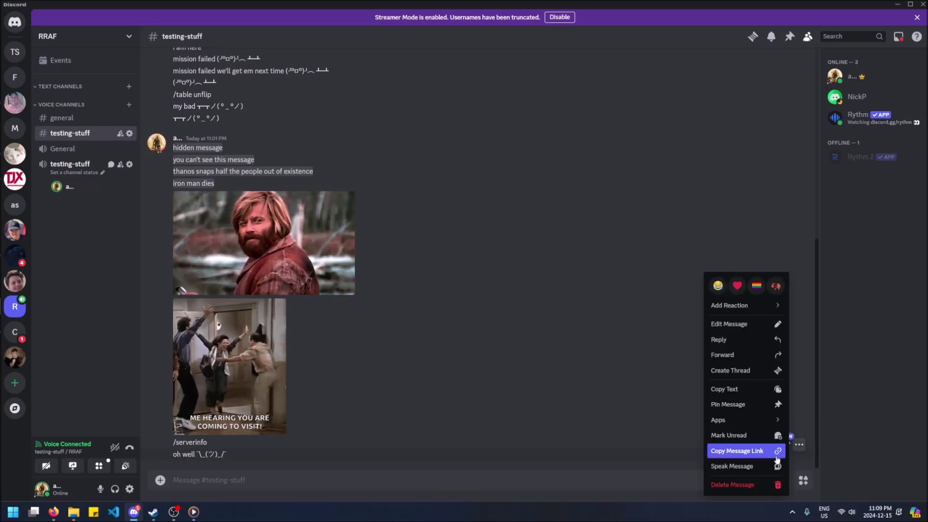
click(754, 485)
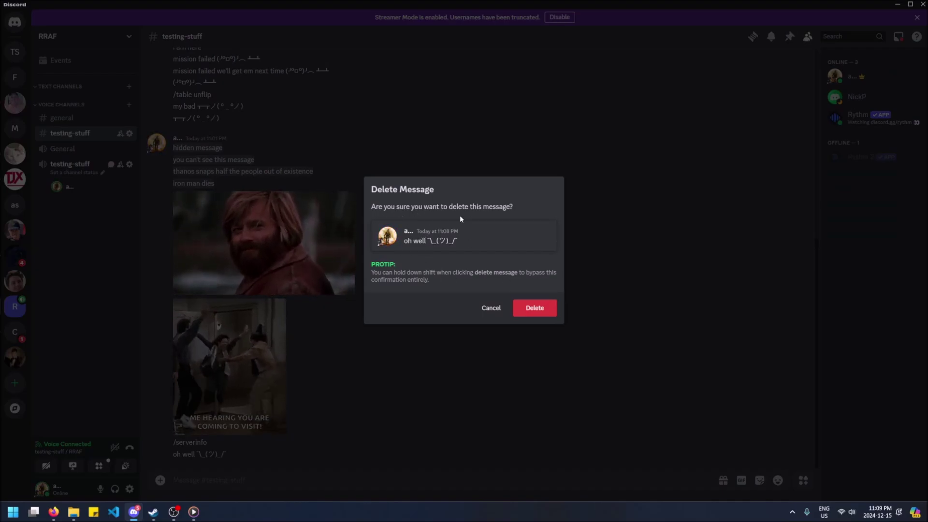
click(534, 307)
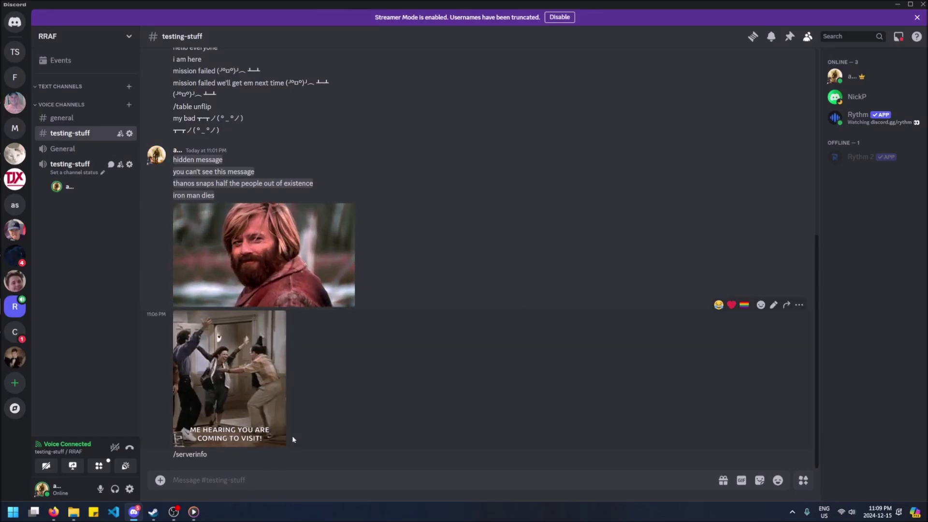
scroll(291, 298, up, 10)
mouse_move(479, 205)
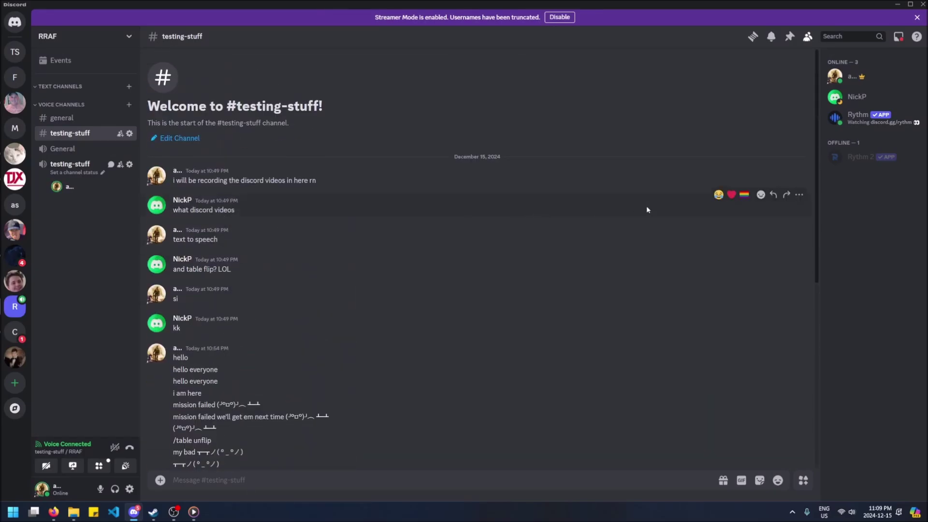
click(800, 195)
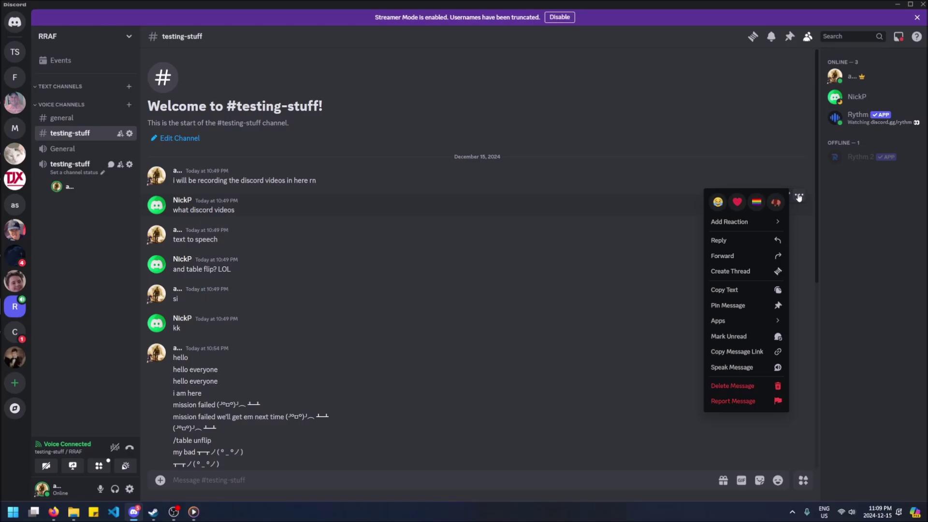
click(762, 386)
click(534, 309)
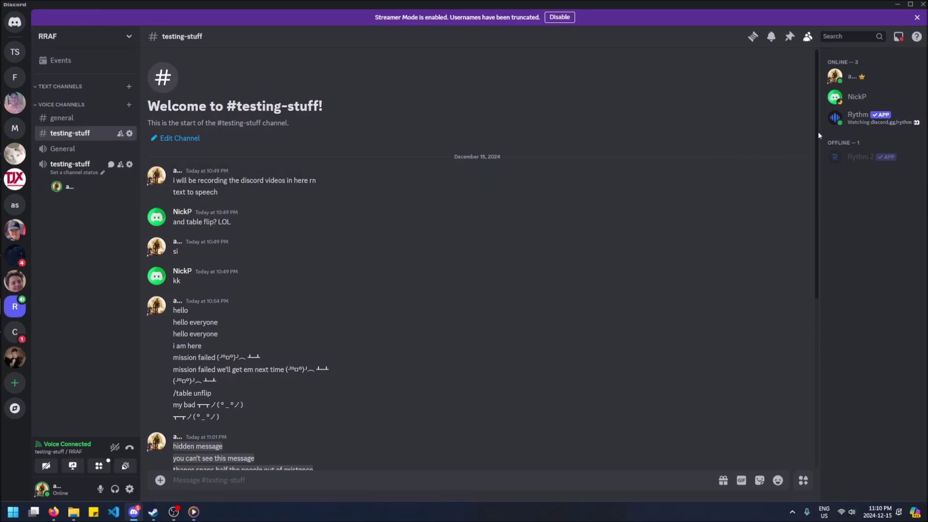
click(799, 164)
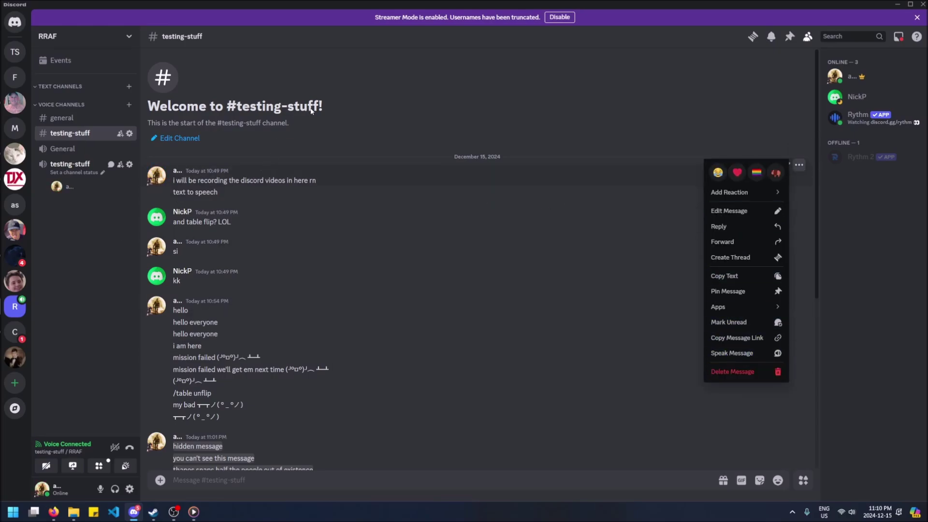
click(346, 113)
scroll(346, 114, down, 5)
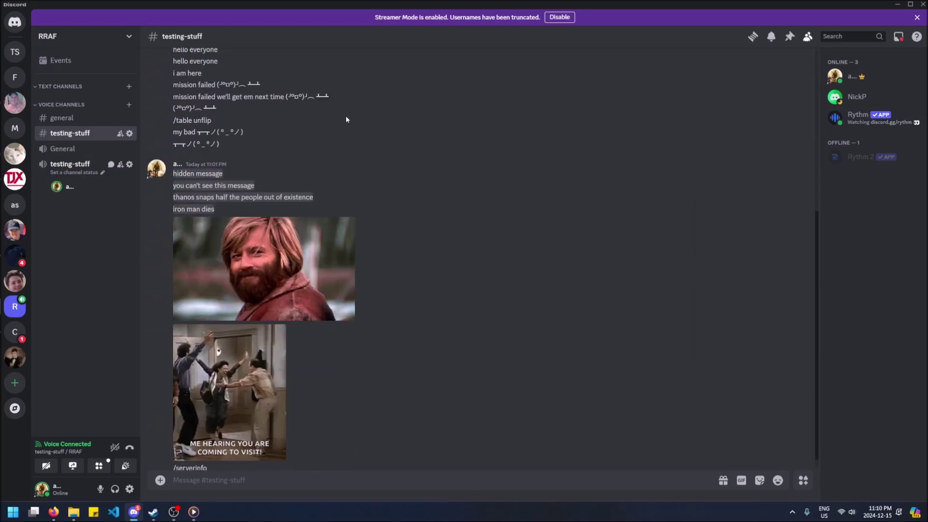